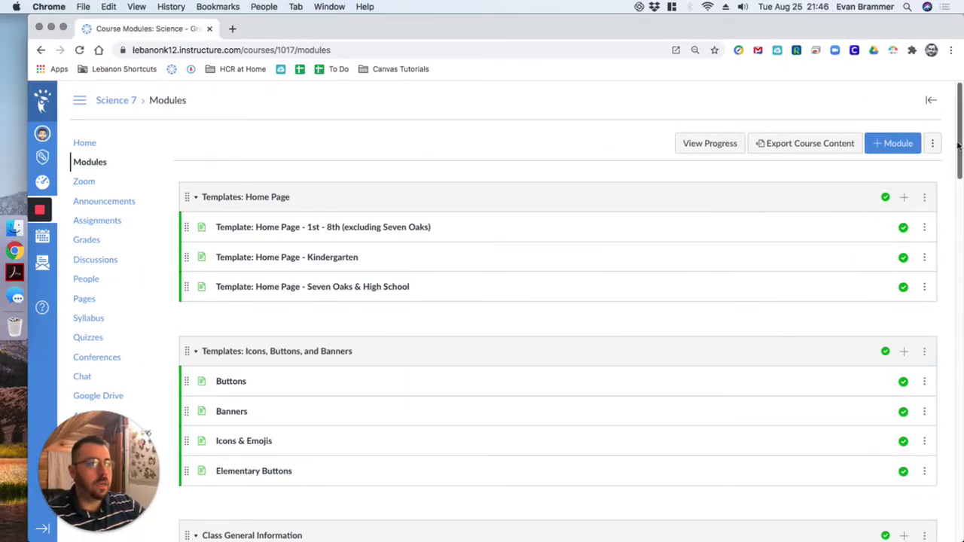
Step: Delete the Templates: Home Page module, confirm with OK, then select the Icons & Emojis title
{"action": "mouse_move", "coordinate": [955, 133]}
{"action": "left_mouse_down"}
{"action": "mouse_move", "coordinate": [953, 195]}
{"action": "mouse_move", "coordinate": [954, 134]}
{"action": "left_mouse_up"}
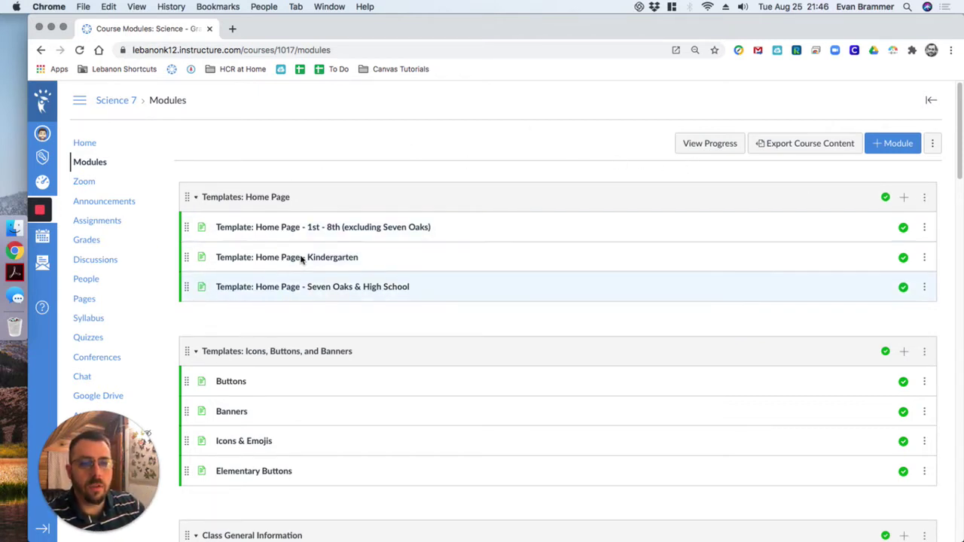
{"action": "left_click", "coordinate": [927, 198]}
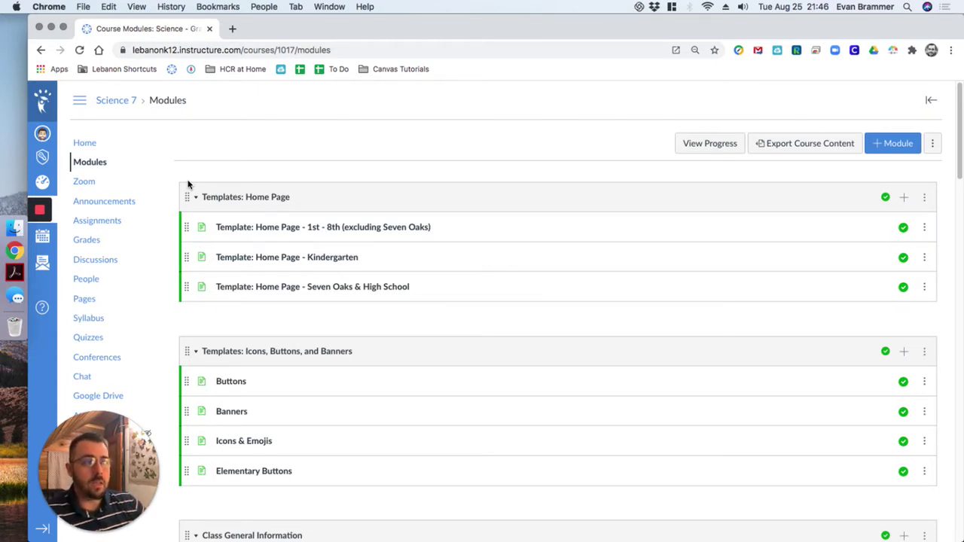
{"action": "left_click", "coordinate": [924, 197]}
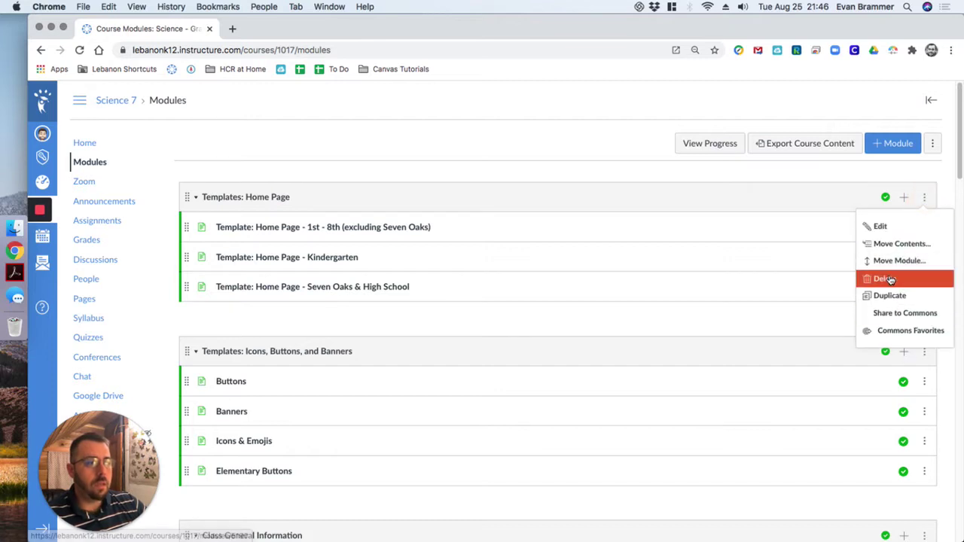
{"action": "left_click", "coordinate": [890, 279]}
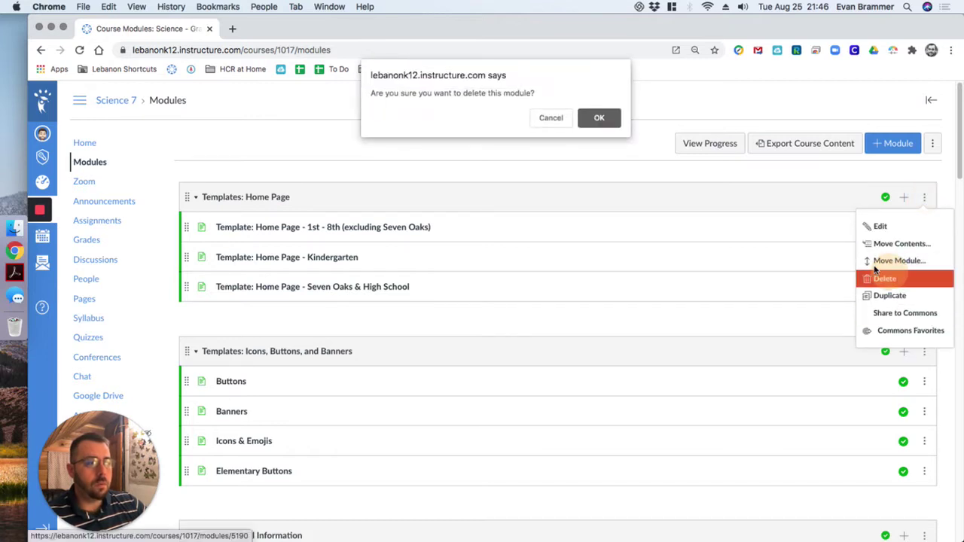
{"action": "left_click", "coordinate": [598, 119]}
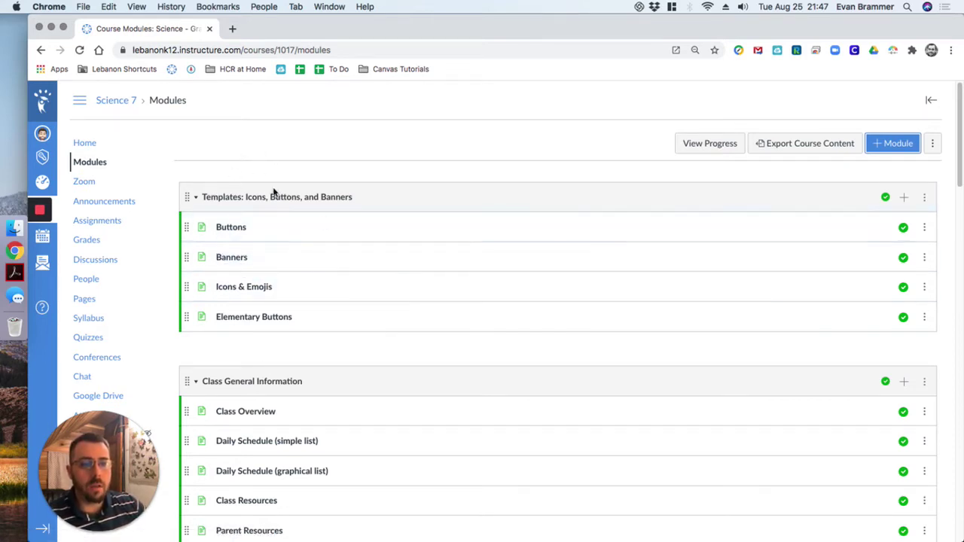
{"action": "triple_click", "coordinate": [242, 285]}
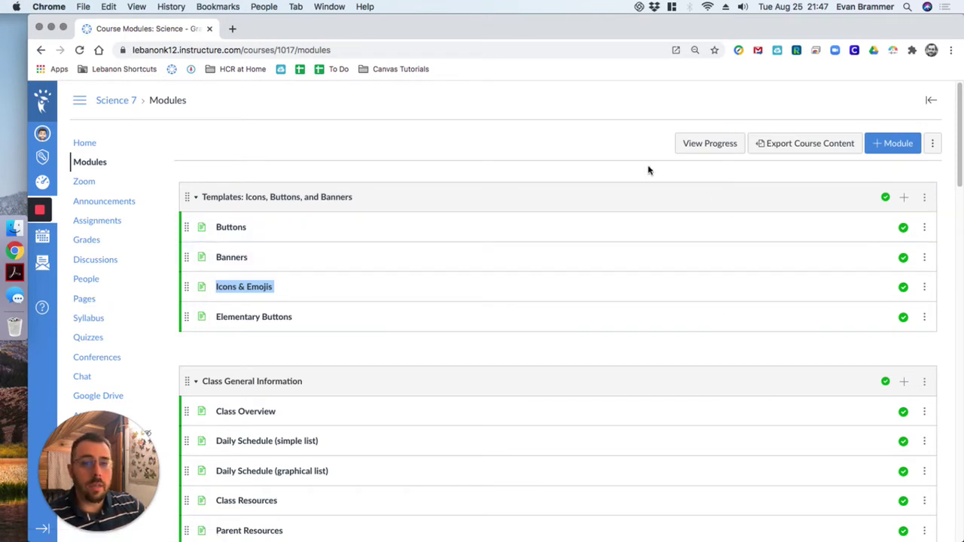
Step: Add a new module named 'Teacher Toolbox'
{"action": "left_click", "coordinate": [905, 143]}
{"action": "left_click", "coordinate": [391, 264]}
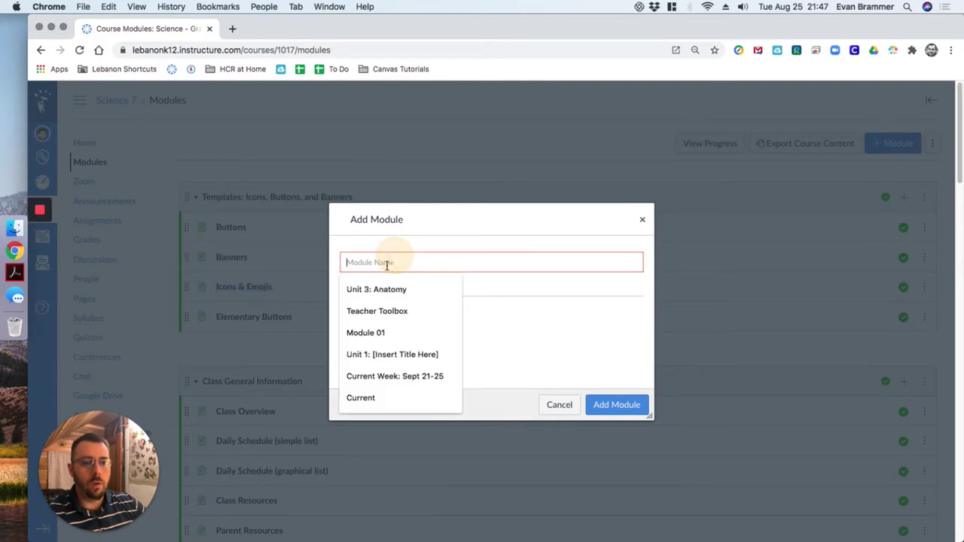
{"action": "type", "text": "Teacher Toolb"}
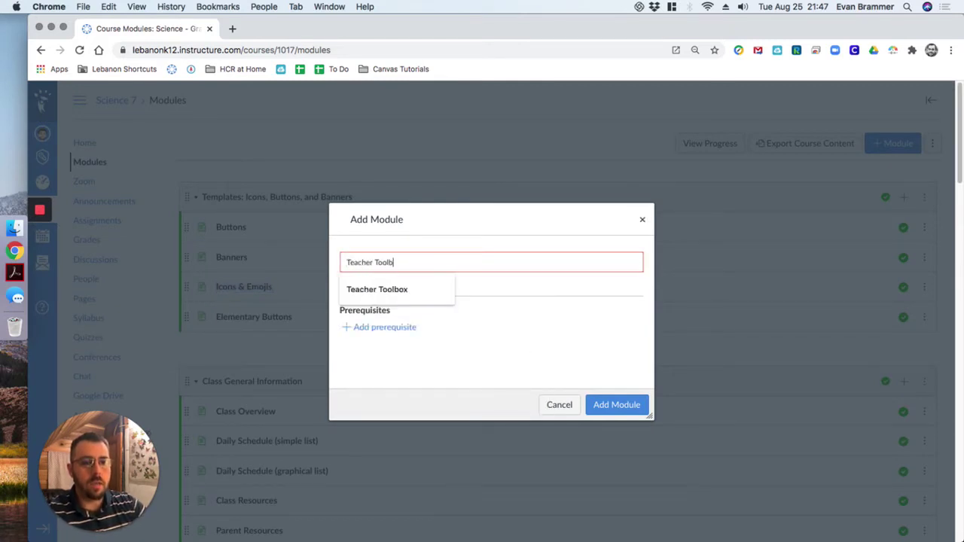
{"action": "type", "text": "ox"}
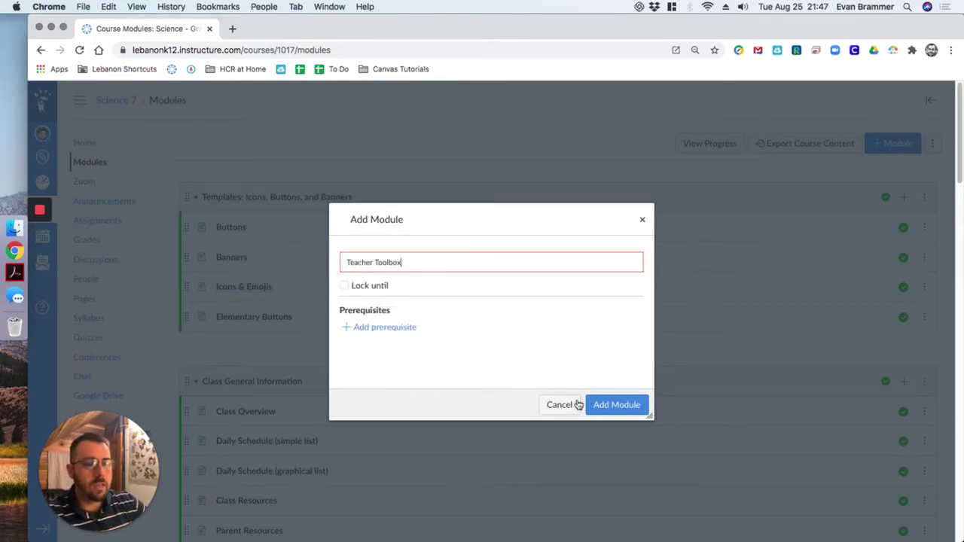
{"action": "left_click", "coordinate": [589, 405]}
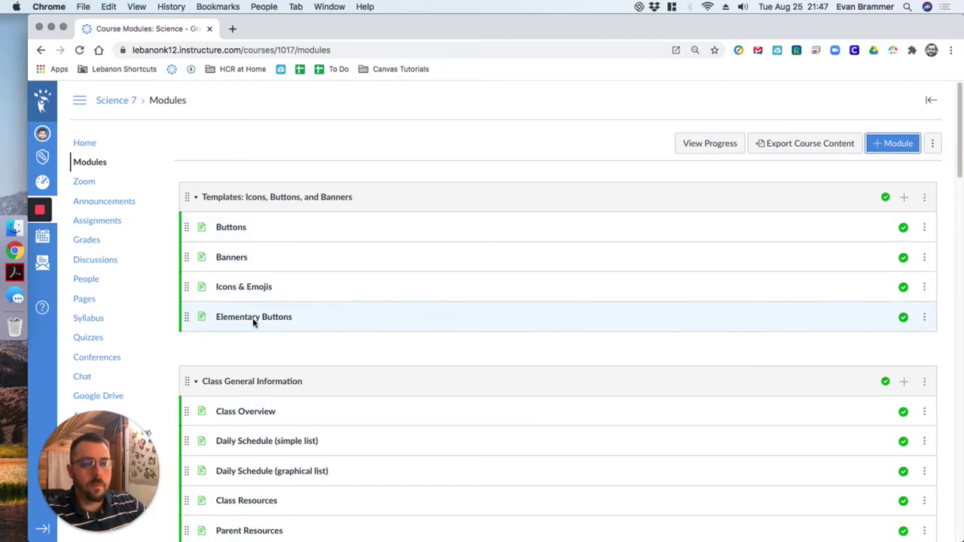
Step: Drag the Icons & Emojis page into the Teacher Toolbox module
{"action": "left_click_drag", "start_coordinate": [188, 287], "coordinate": [301, 533]}
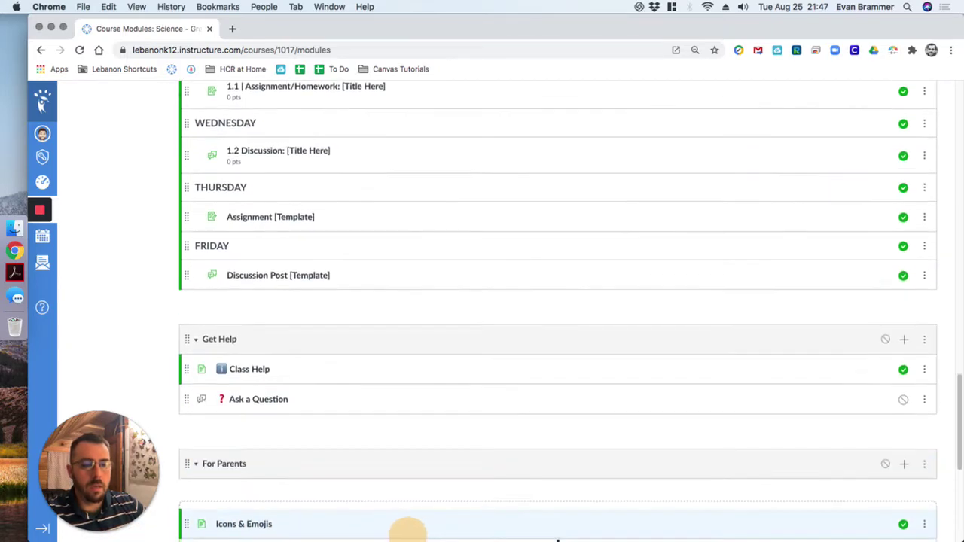
{"action": "left_click_drag", "start_coordinate": [372, 533], "coordinate": [267, 357]}
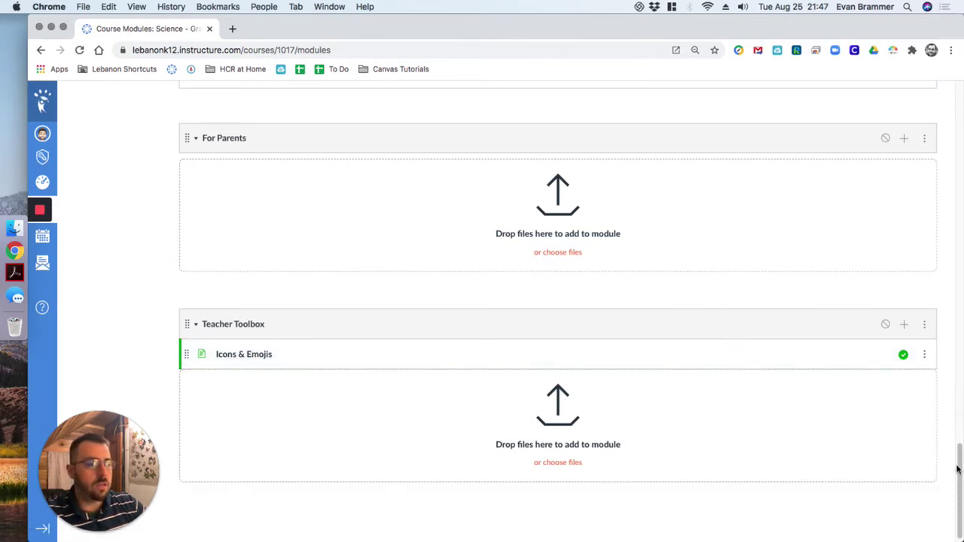
{"action": "left_click_drag", "start_coordinate": [959, 471], "coordinate": [957, 107]}
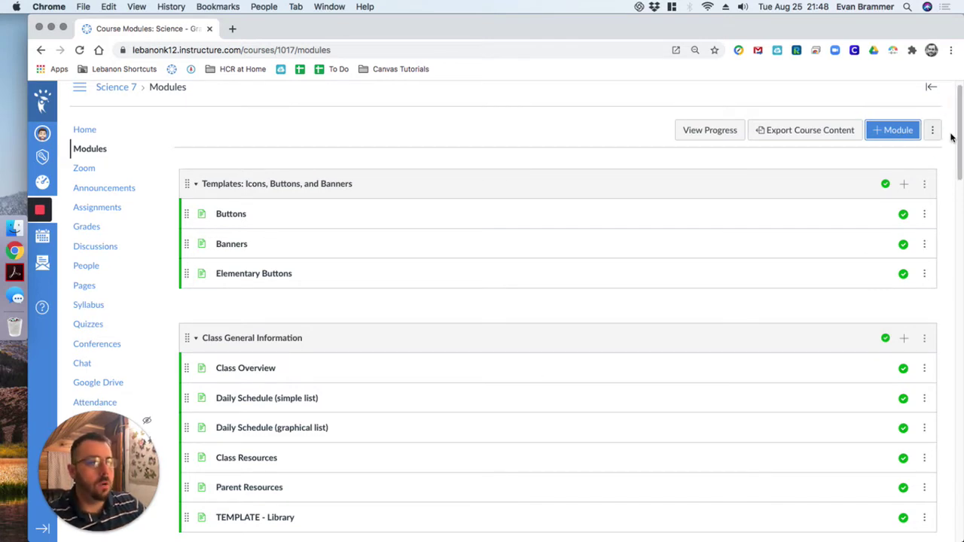
Step: Delete the Templates: Icons, Buttons, and Banners module
{"action": "left_click", "coordinate": [926, 184]}
{"action": "left_click", "coordinate": [893, 265]}
{"action": "left_click", "coordinate": [599, 117]}
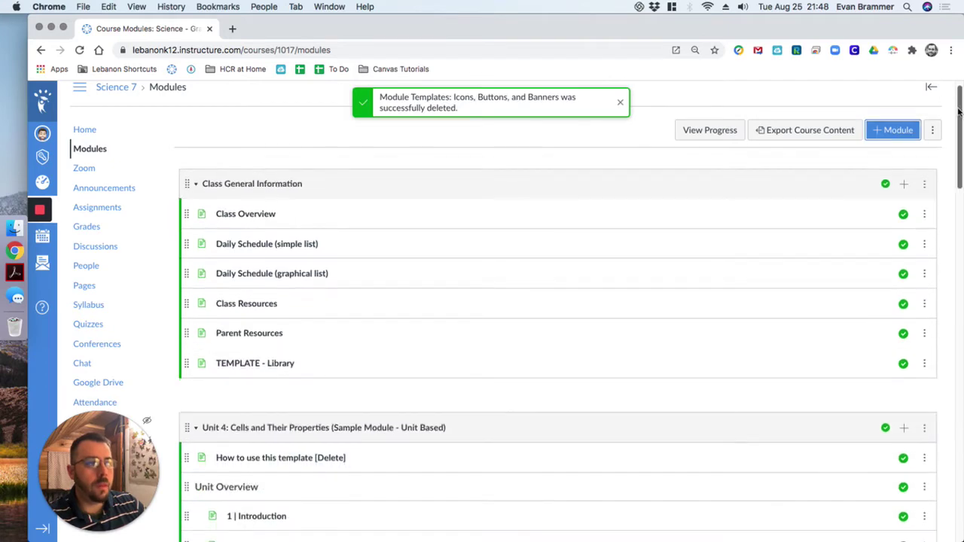
{"action": "left_click_drag", "start_coordinate": [958, 110], "coordinate": [959, 279]}
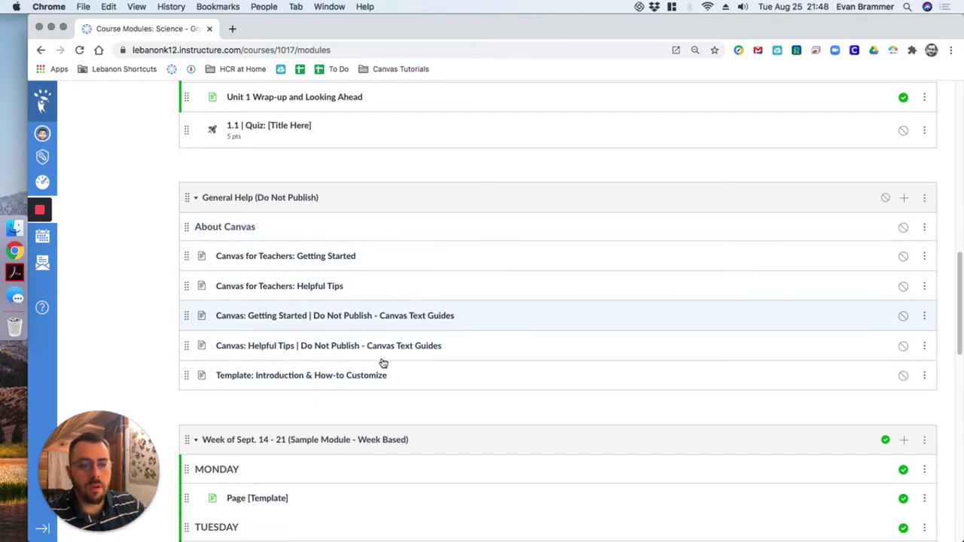
Step: Delete the General Help (Do Not Publish) module
{"action": "left_click", "coordinate": [925, 197]}
{"action": "left_click", "coordinate": [882, 279]}
{"action": "left_click", "coordinate": [600, 117]}
{"action": "scroll", "coordinate": [958, 242], "scroll_direction": "up", "scroll_amount": 10}
{"action": "left_click_drag", "start_coordinate": [961, 221], "coordinate": [822, 211]}
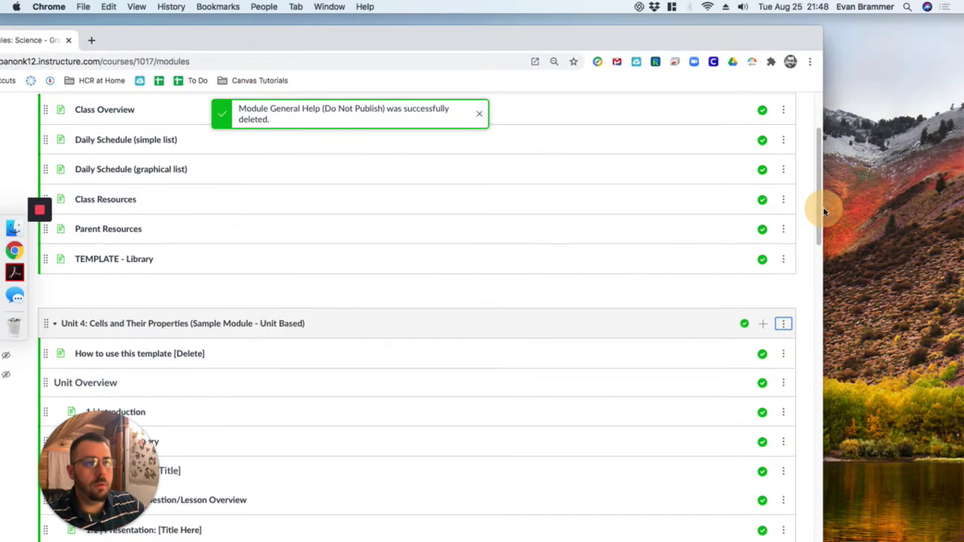
{"action": "double_click", "coordinate": [549, 39]}
{"action": "left_click_drag", "start_coordinate": [957, 179], "coordinate": [957, 248]}
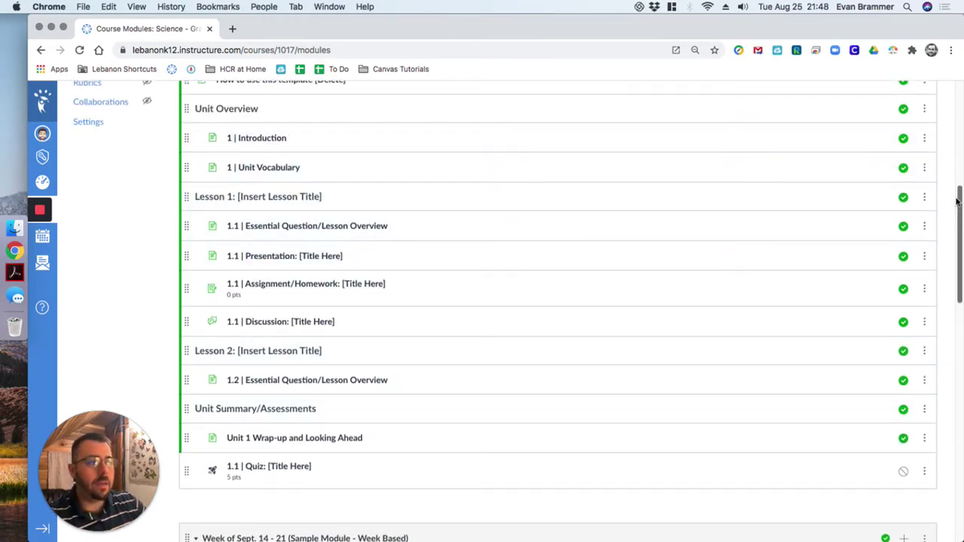
{"action": "left_click_drag", "start_coordinate": [958, 200], "coordinate": [956, 183]}
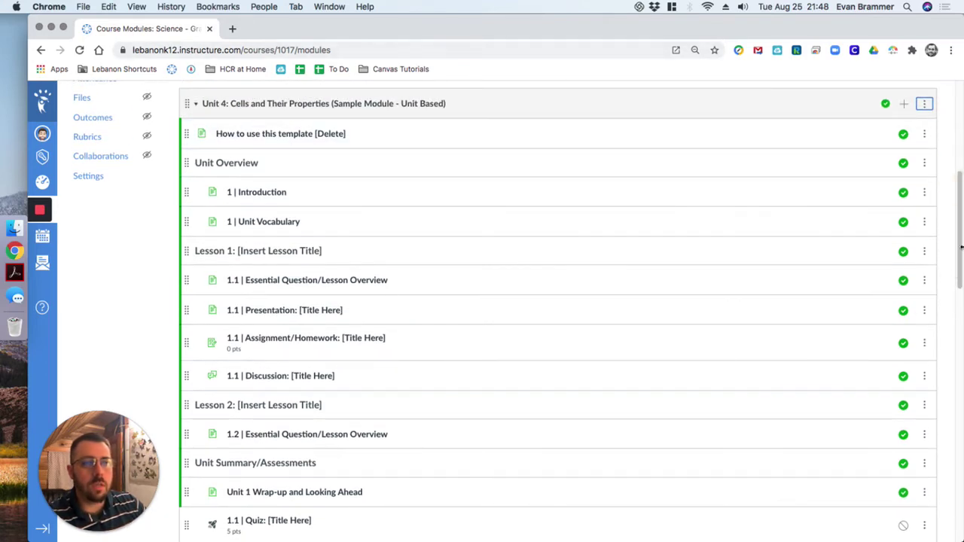
{"action": "left_click_drag", "start_coordinate": [960, 224], "coordinate": [954, 326]}
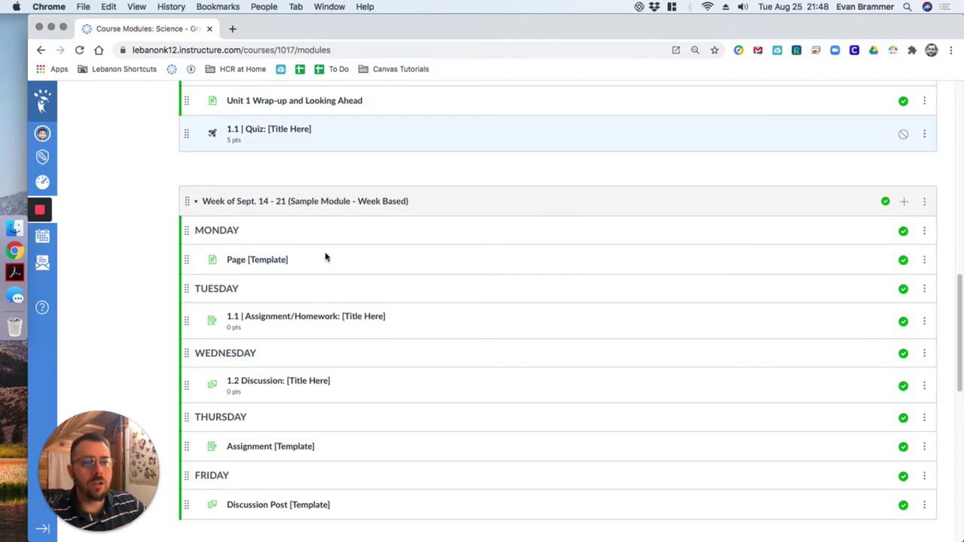
{"action": "left_click", "coordinate": [184, 203]}
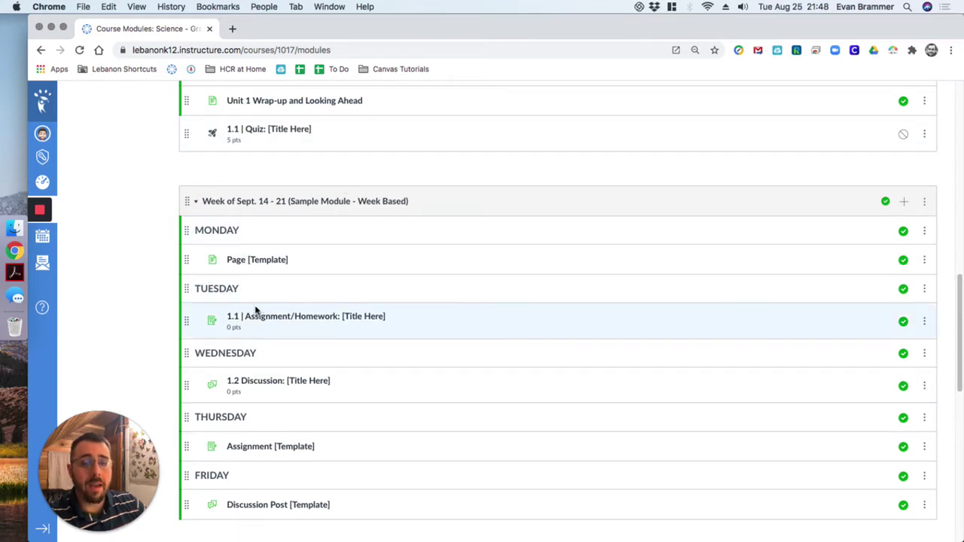
{"action": "scroll", "coordinate": [256, 285], "scroll_direction": "up", "scroll_amount": 1}
{"action": "scroll", "coordinate": [257, 286], "scroll_direction": "up", "scroll_amount": 3}
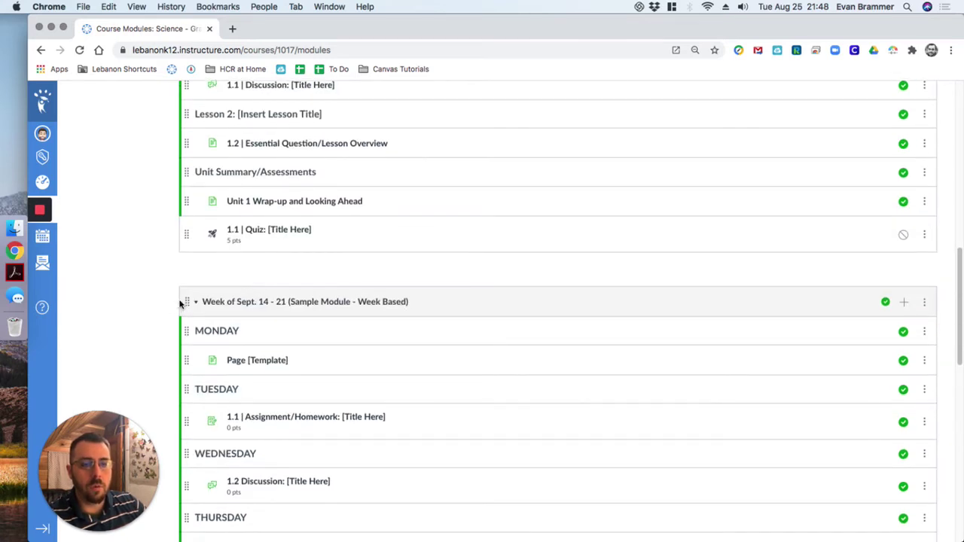
Step: Drag Week of Sept. 14 - 21 above Unit 4 and collapse the Class General Information module
{"action": "left_click_drag", "start_coordinate": [186, 301], "coordinate": [266, 167]}
{"action": "left_click_drag", "start_coordinate": [958, 180], "coordinate": [955, 96]}
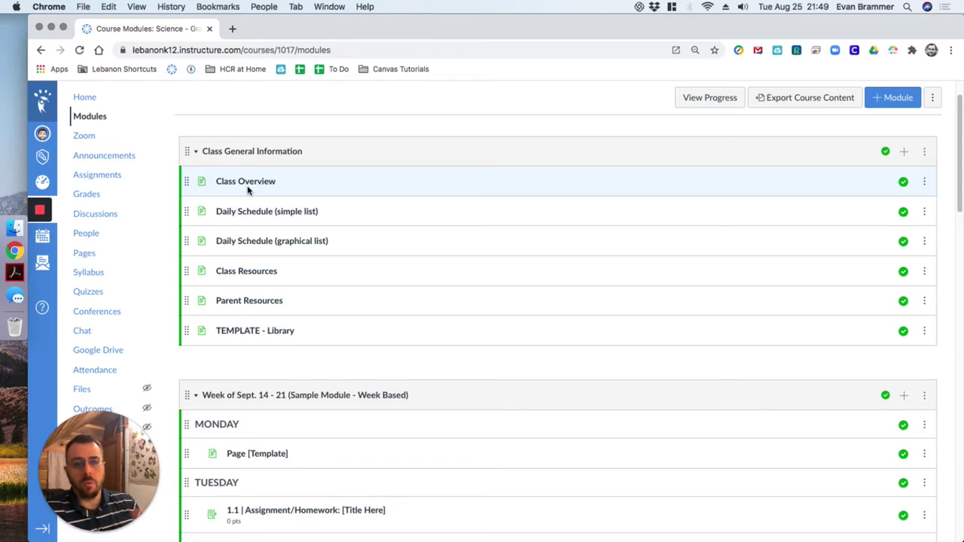
{"action": "left_click", "coordinate": [195, 152]}
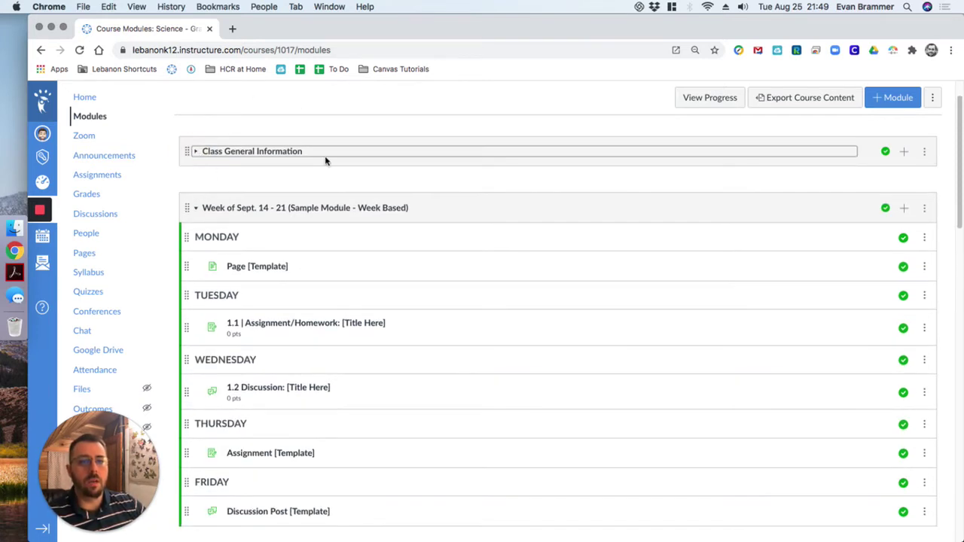
{"action": "left_click", "coordinate": [514, 130]}
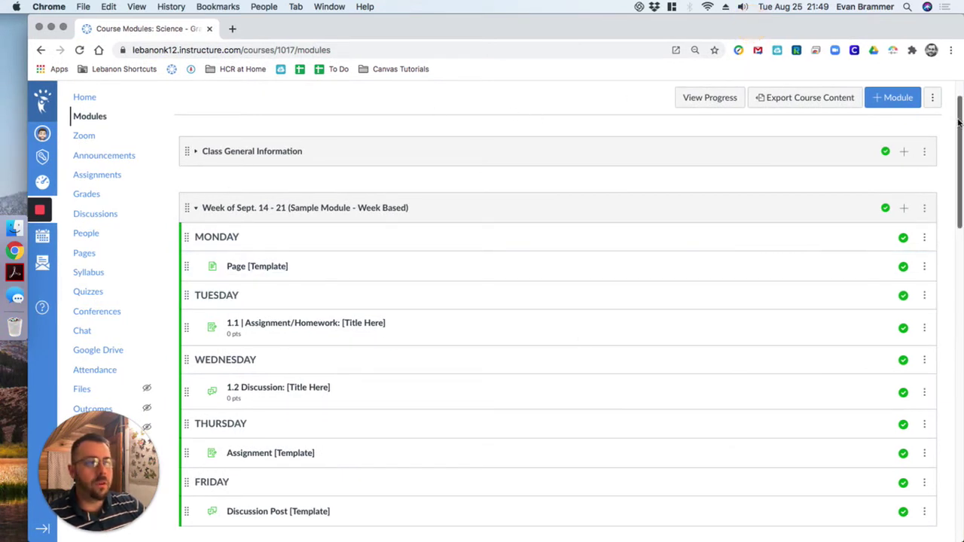
{"action": "left_click_drag", "start_coordinate": [953, 120], "coordinate": [954, 147]}
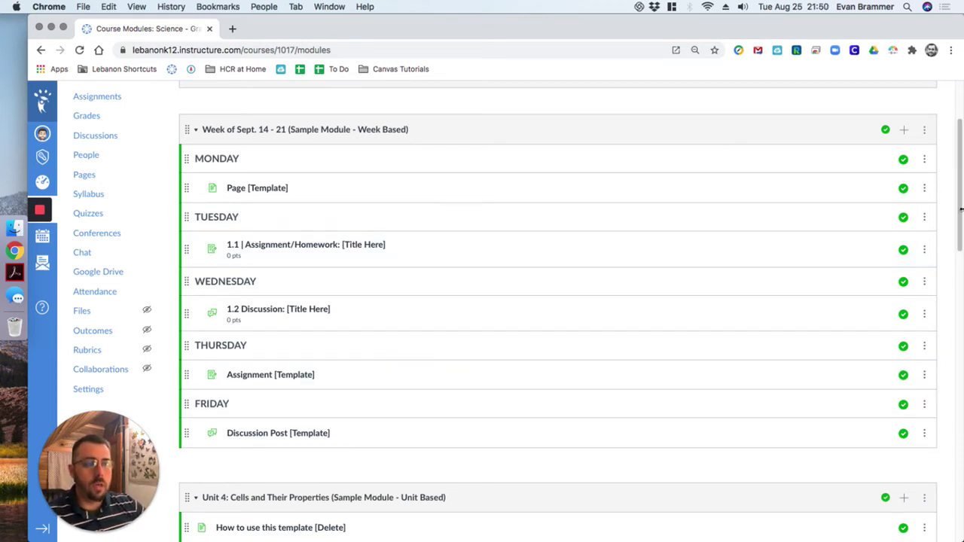
{"action": "left_click_drag", "start_coordinate": [957, 155], "coordinate": [943, 226]}
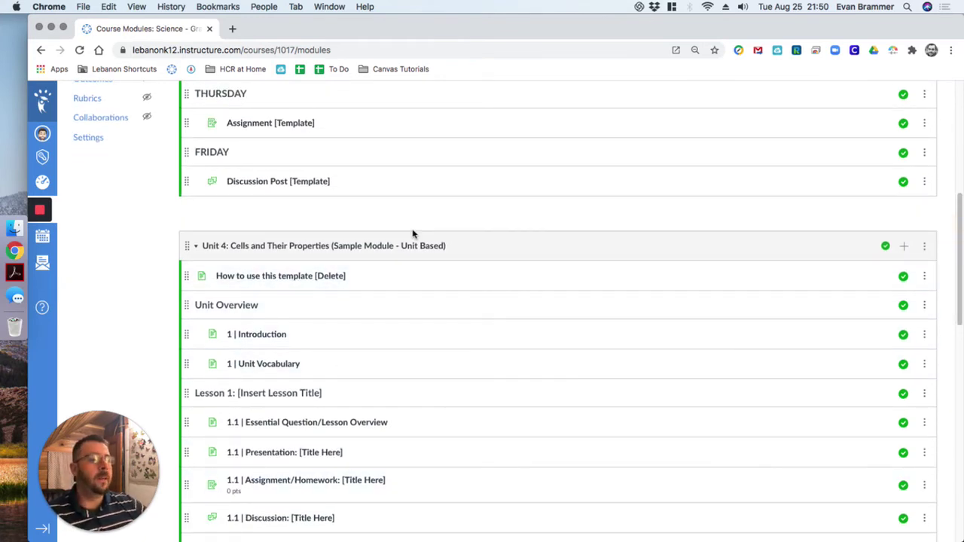
Step: Switch the Unit 4: Cells and Their Properties module to unpublished and expand it again
{"action": "left_click_drag", "start_coordinate": [959, 212], "coordinate": [955, 146]}
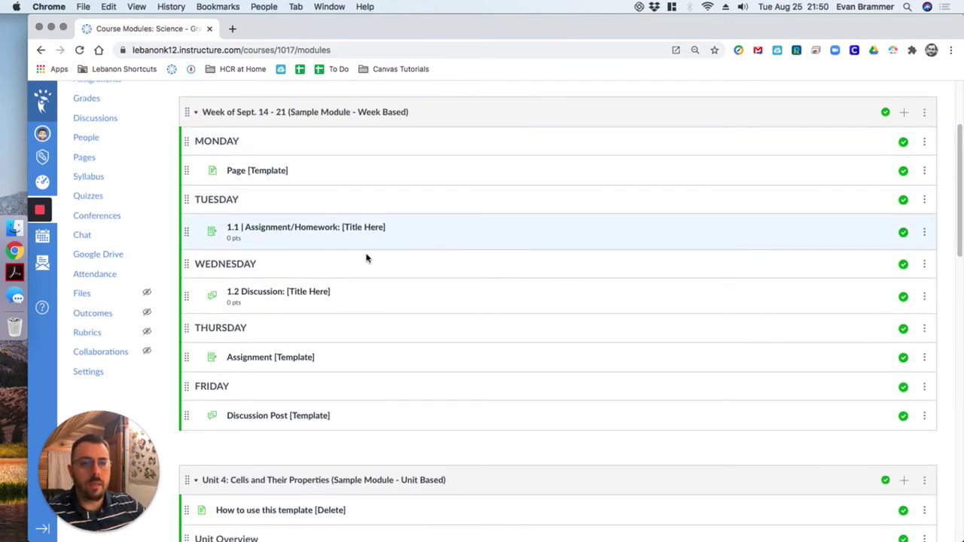
{"action": "left_click_drag", "start_coordinate": [959, 232], "coordinate": [958, 325]}
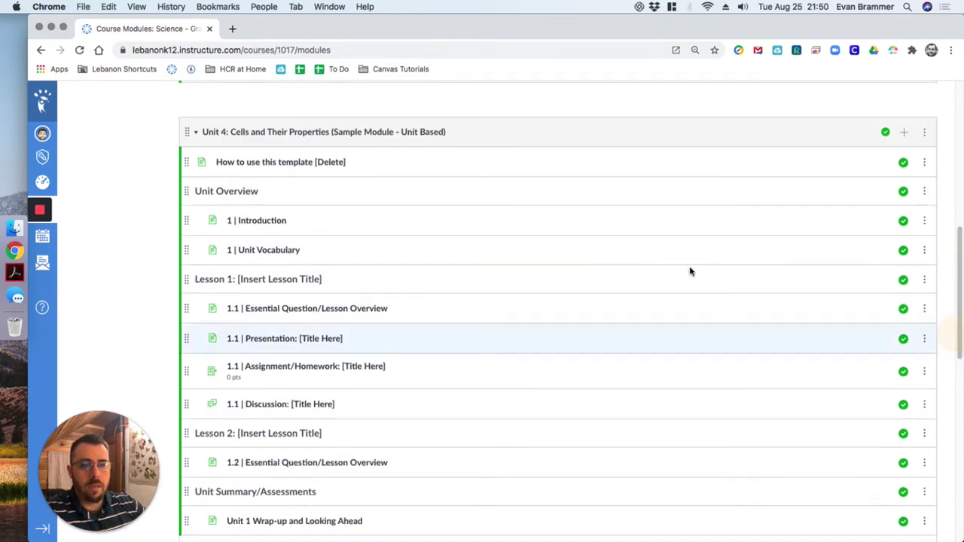
{"action": "left_click", "coordinate": [195, 131]}
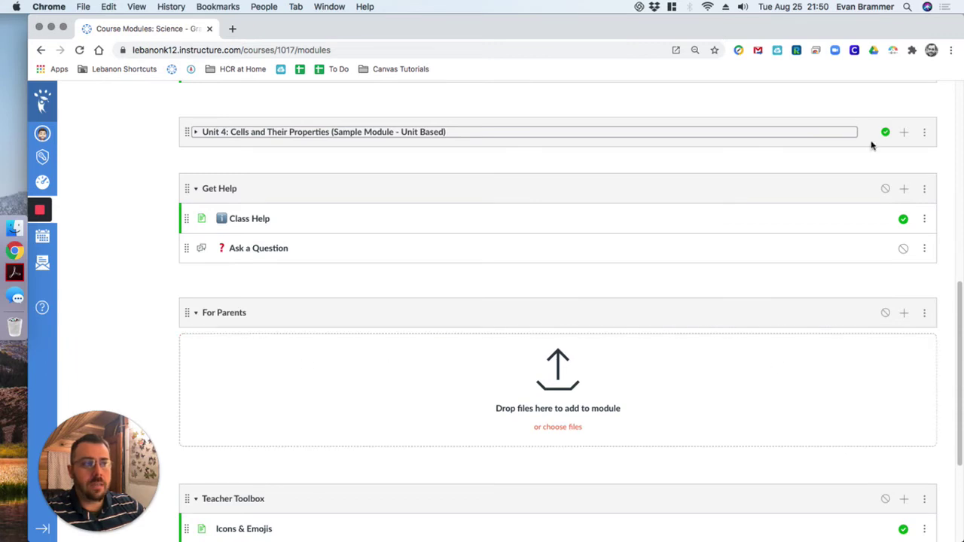
{"action": "scroll", "coordinate": [813, 209], "scroll_direction": "up", "scroll_amount": 3}
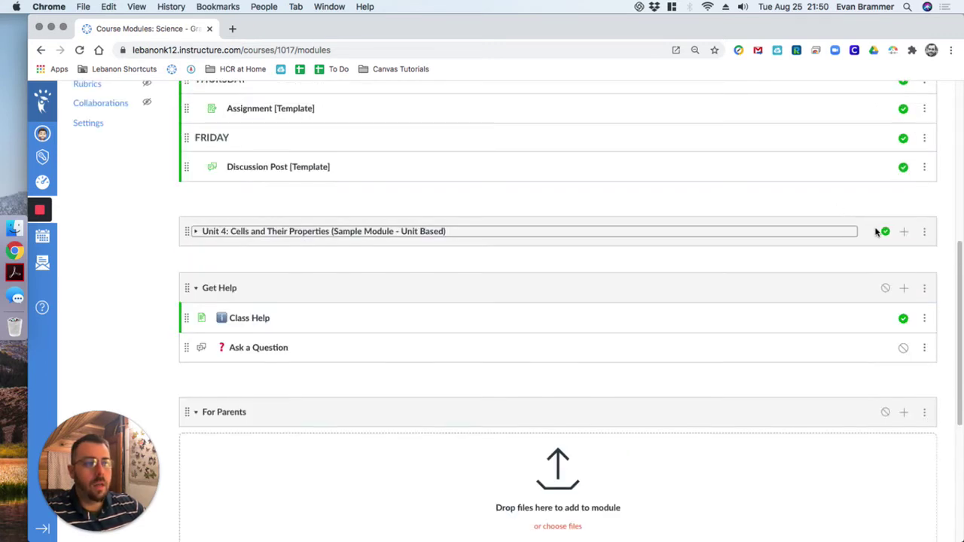
{"action": "left_click", "coordinate": [887, 233]}
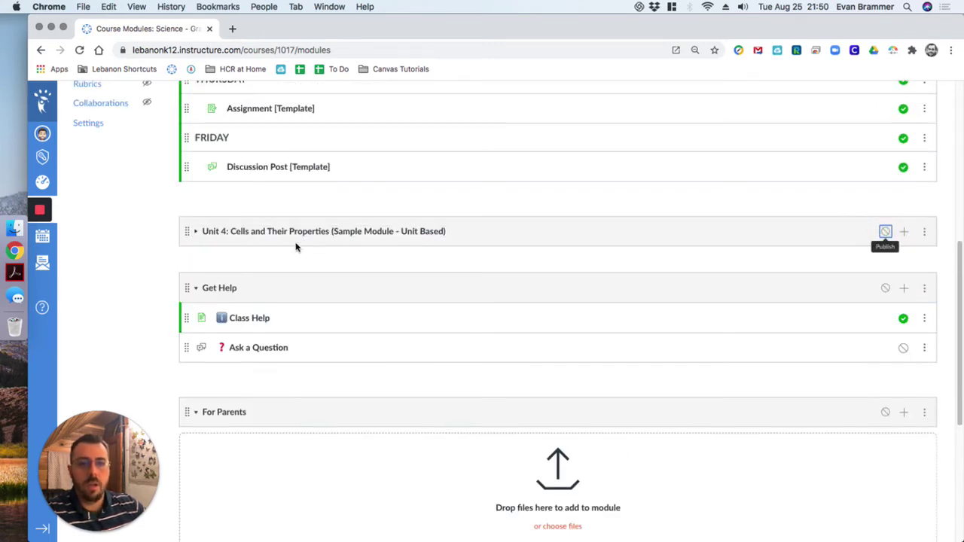
{"action": "left_click", "coordinate": [195, 232]}
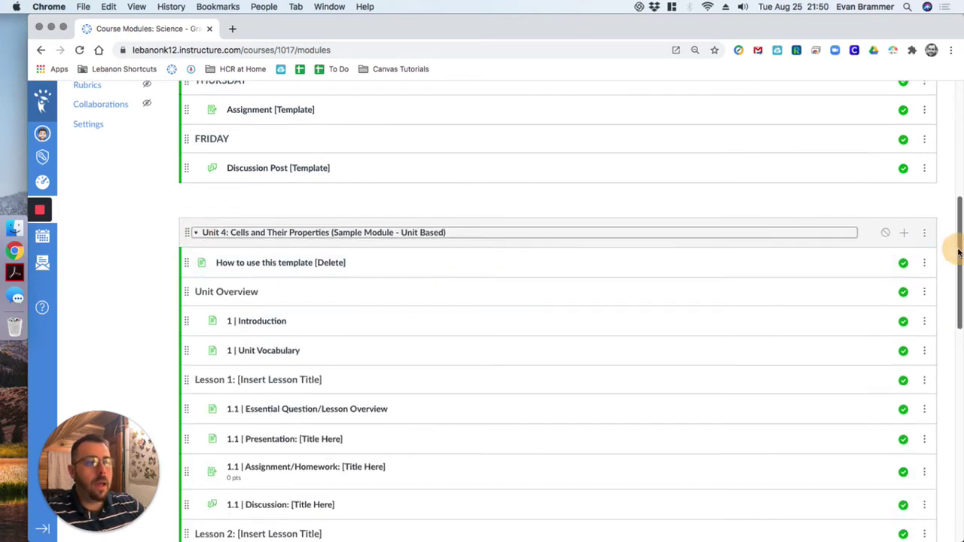
{"action": "left_click_drag", "start_coordinate": [959, 245], "coordinate": [959, 151]}
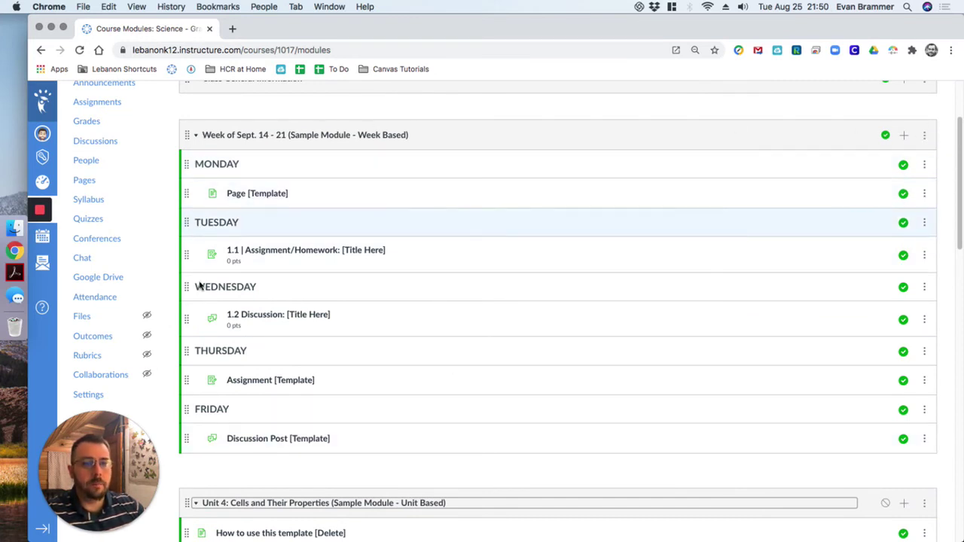
Step: Move 1 | Introduction and the Lesson 1: [Insert Lesson Title] header from Unit 4 under MONDAY
{"action": "scroll", "coordinate": [234, 286], "scroll_direction": "down", "scroll_amount": 1}
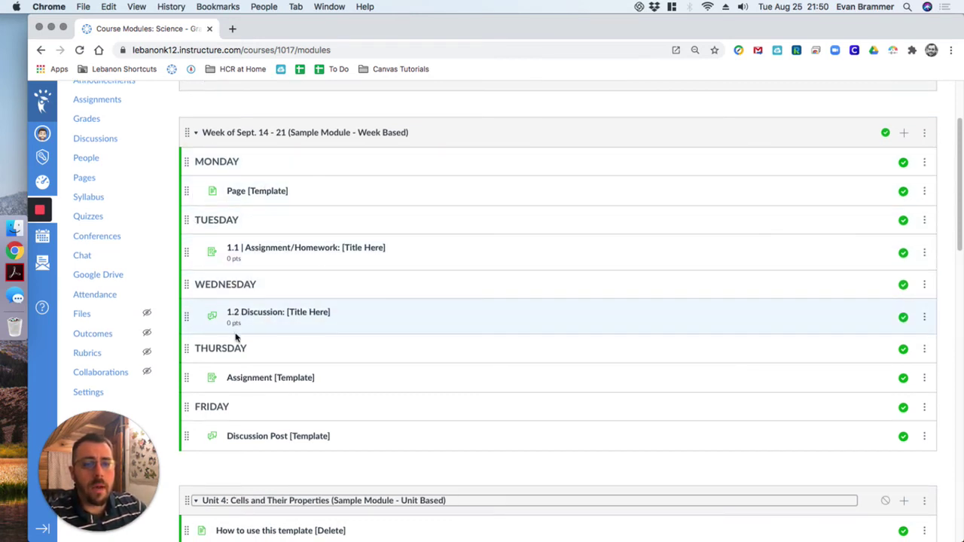
{"action": "scroll", "coordinate": [226, 422], "scroll_direction": "down", "scroll_amount": 3}
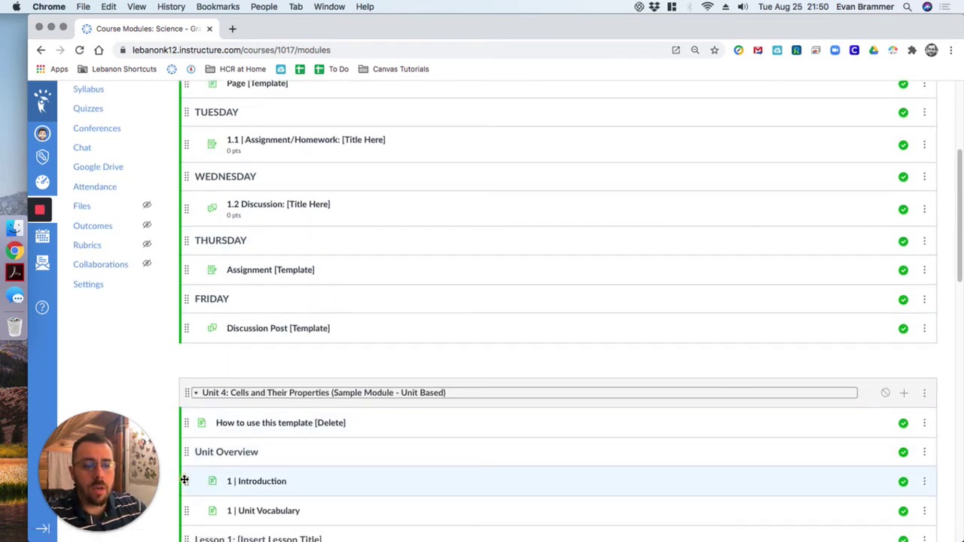
{"action": "left_click_drag", "start_coordinate": [185, 479], "coordinate": [216, 120]}
{"action": "scroll", "coordinate": [203, 470], "scroll_direction": "down", "scroll_amount": 4}
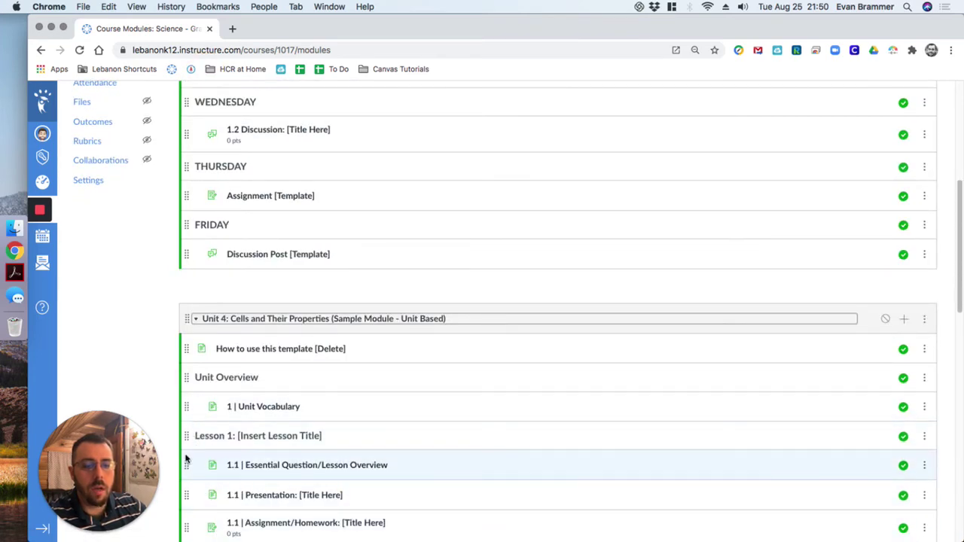
{"action": "left_click_drag", "start_coordinate": [186, 435], "coordinate": [235, 142]}
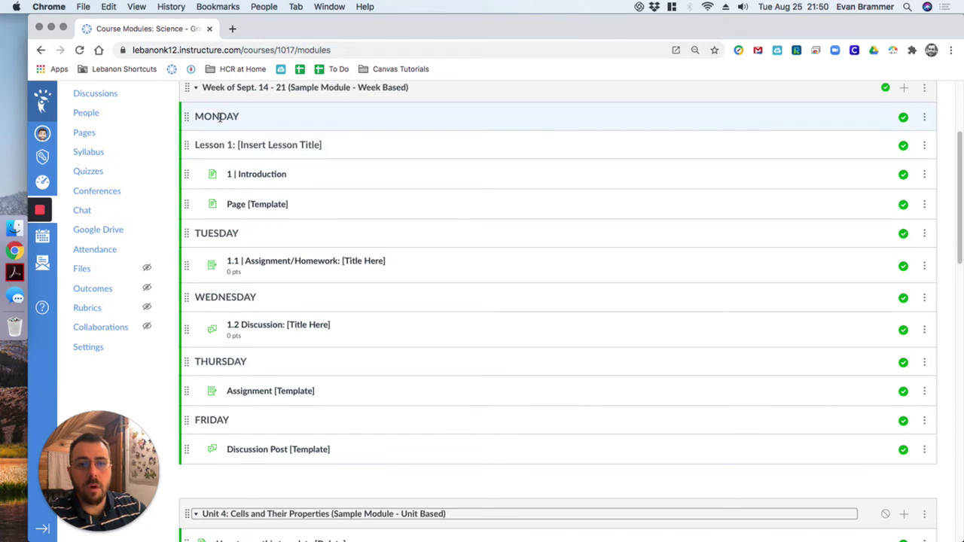
Step: Remove the MONDAY header so the week module starts with Lesson 1
{"action": "left_click", "coordinate": [924, 117]}
{"action": "left_click", "coordinate": [885, 197]}
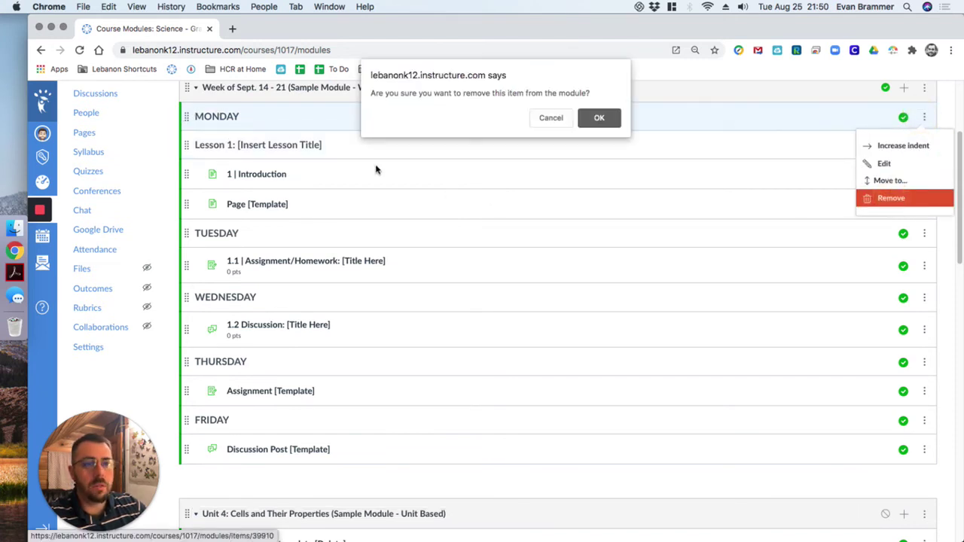
{"action": "left_click", "coordinate": [604, 118]}
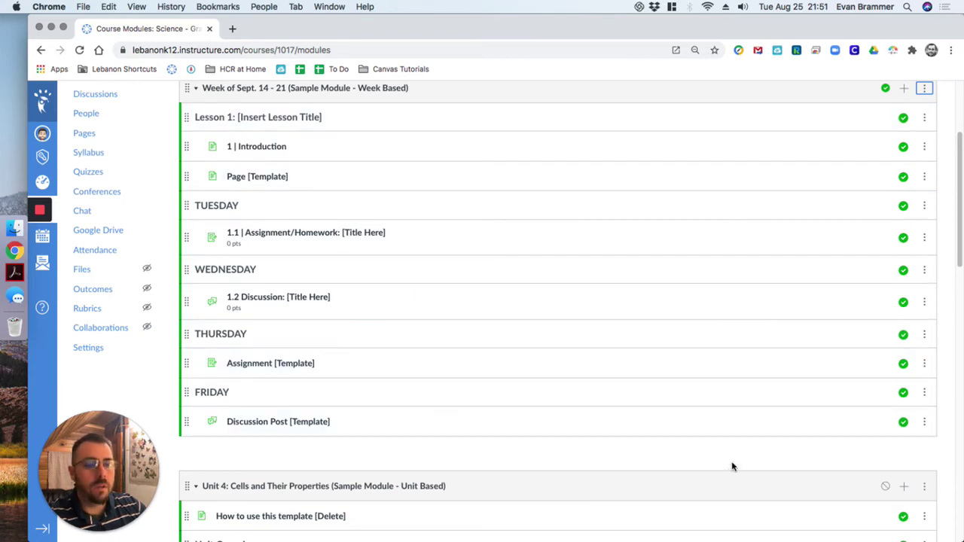
{"action": "left_click_drag", "start_coordinate": [954, 180], "coordinate": [956, 224]}
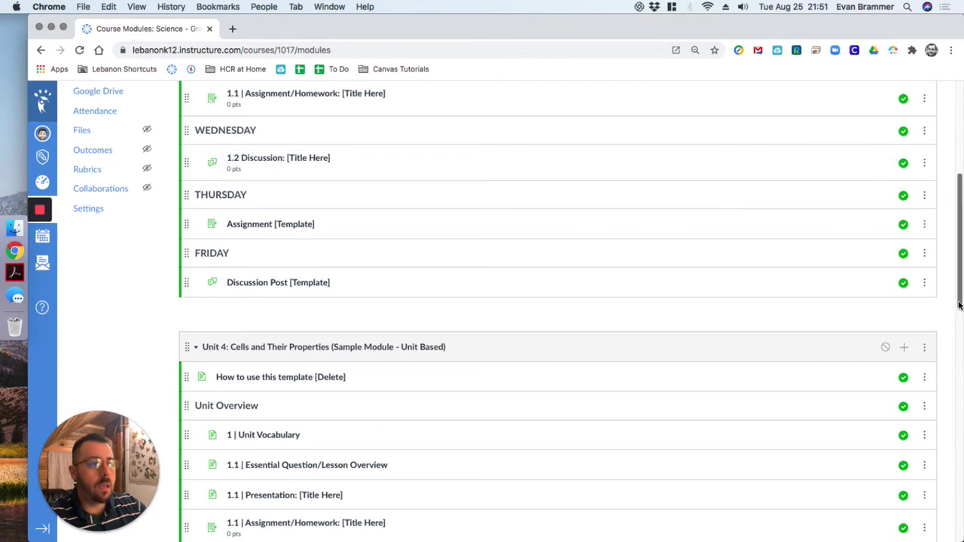
{"action": "left_click_drag", "start_coordinate": [960, 305], "coordinate": [953, 241]}
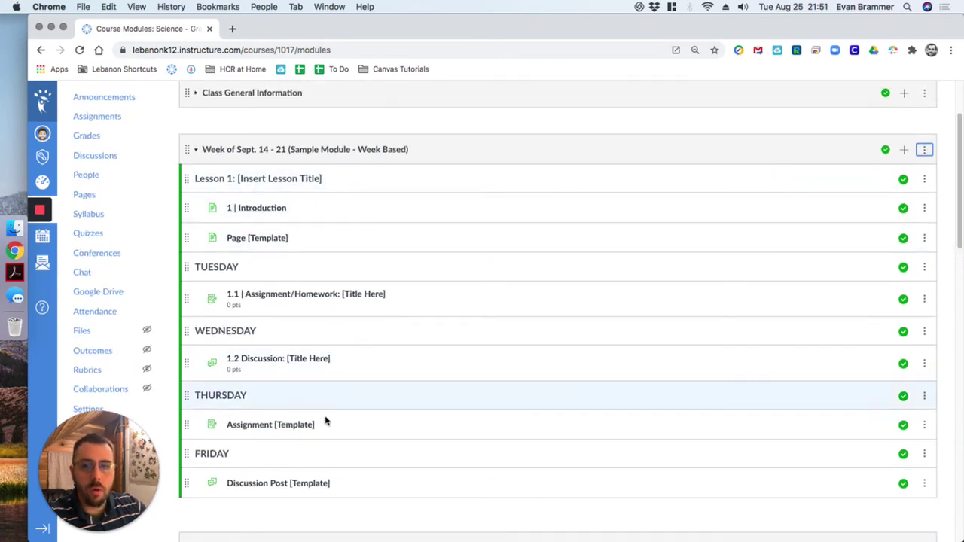
{"action": "left_click_drag", "start_coordinate": [961, 113], "coordinate": [961, 149]}
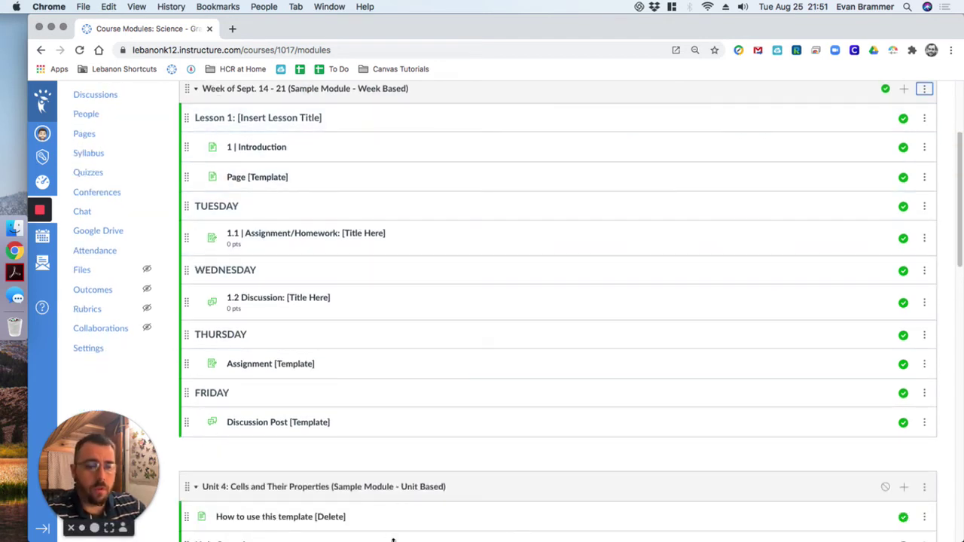
{"action": "left_click_drag", "start_coordinate": [959, 154], "coordinate": [960, 139]}
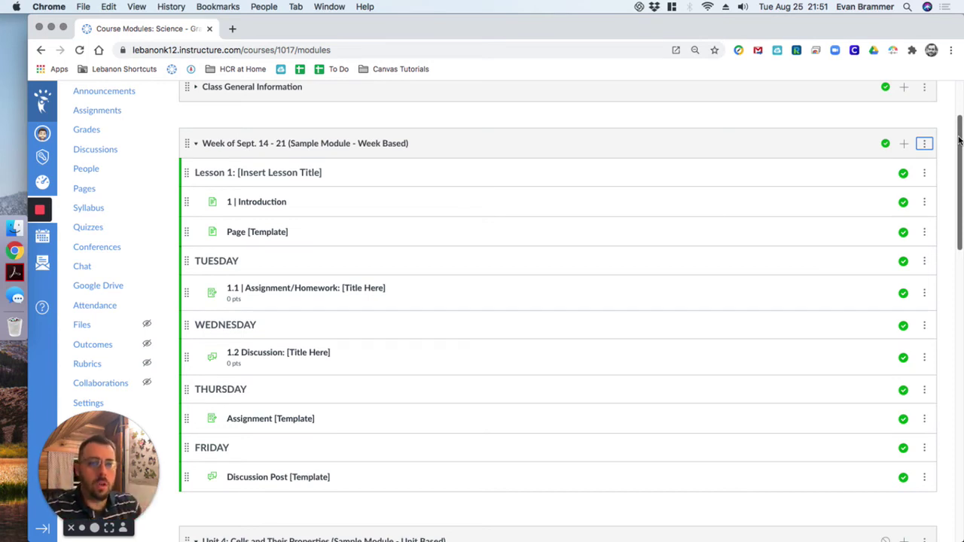
{"action": "left_click_drag", "start_coordinate": [959, 139], "coordinate": [959, 120]}
Step: Collapse the Week of Sept. 14 - 21 module, then collapse and re-expand Unit 4
{"action": "left_click", "coordinate": [201, 185]}
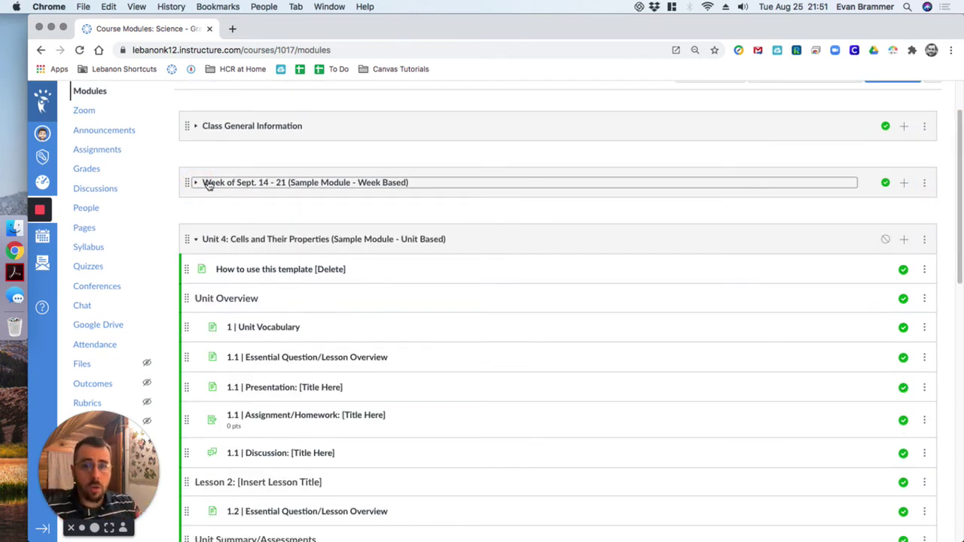
{"action": "left_click", "coordinate": [194, 245]}
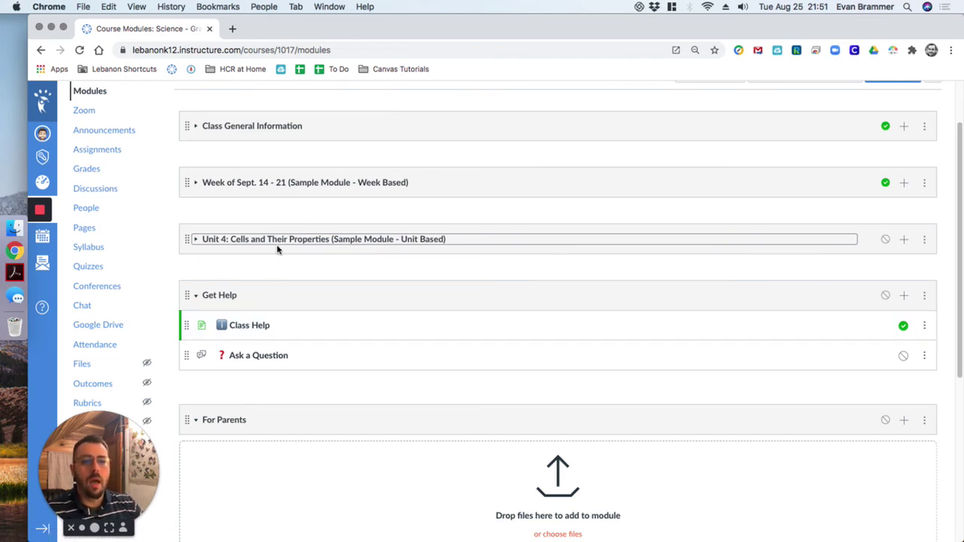
{"action": "left_click", "coordinate": [189, 239]}
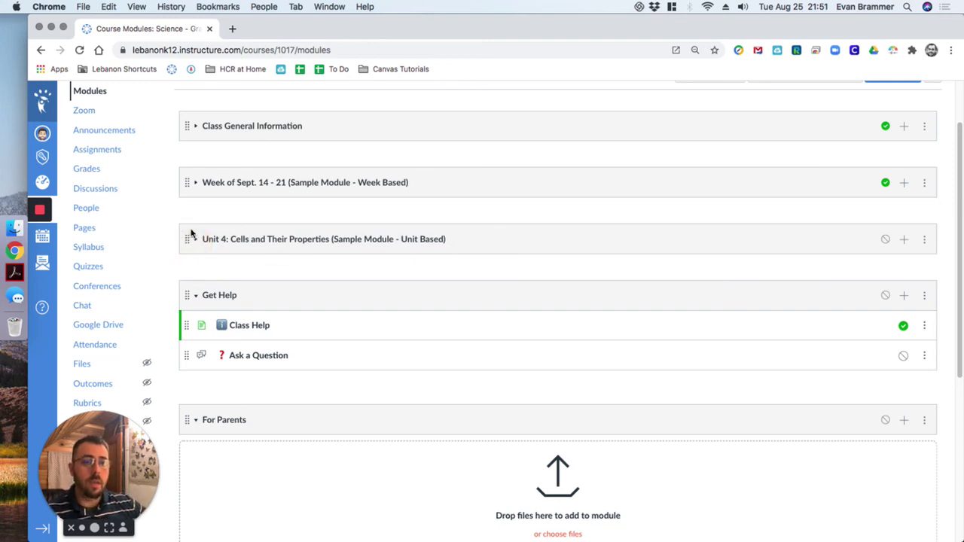
{"action": "left_click", "coordinate": [199, 240]}
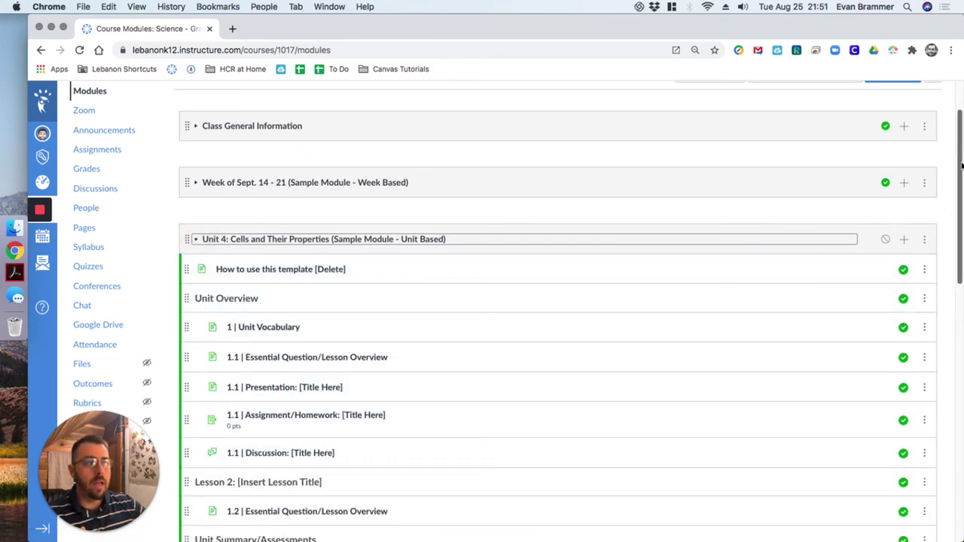
{"action": "left_click_drag", "start_coordinate": [961, 171], "coordinate": [960, 190]}
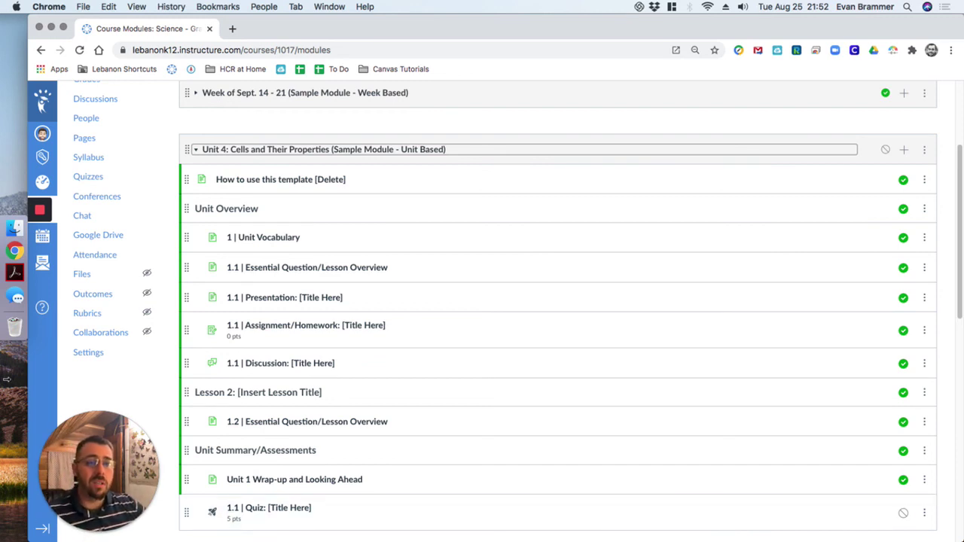
{"action": "scroll", "coordinate": [956, 185], "scroll_direction": "down", "scroll_amount": 5}
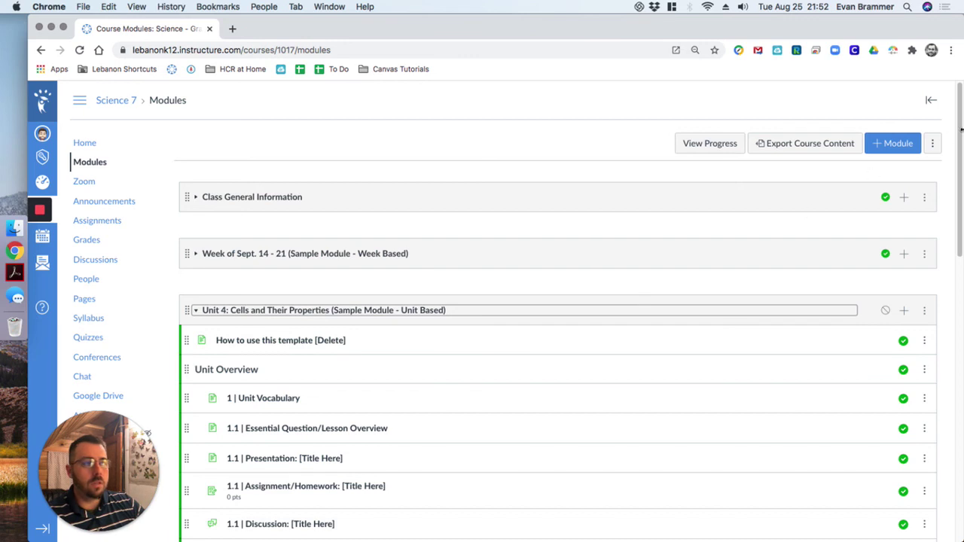
{"action": "left_click_drag", "start_coordinate": [960, 156], "coordinate": [962, 174]}
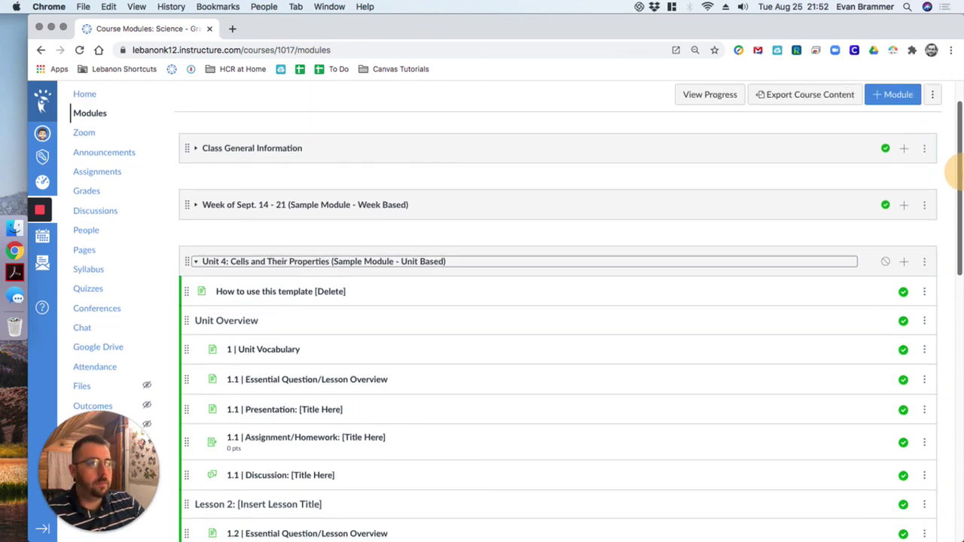